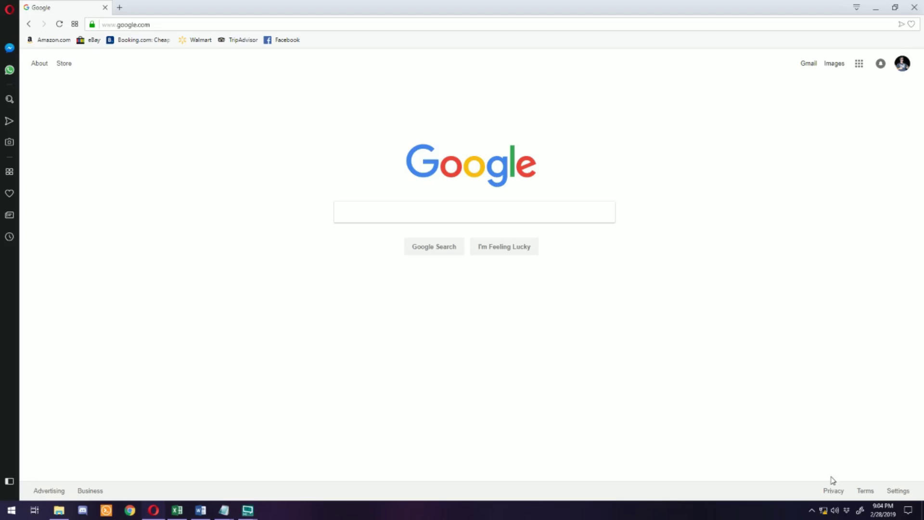
# Step: Open the Ethernet adapter's properties from Network & Internet settings
pyautogui.rightClick(823, 511)
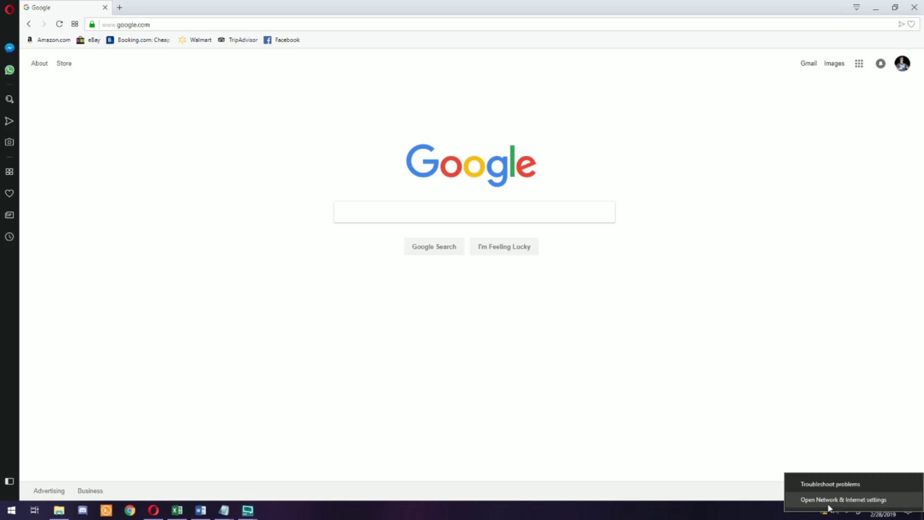
pyautogui.click(827, 500)
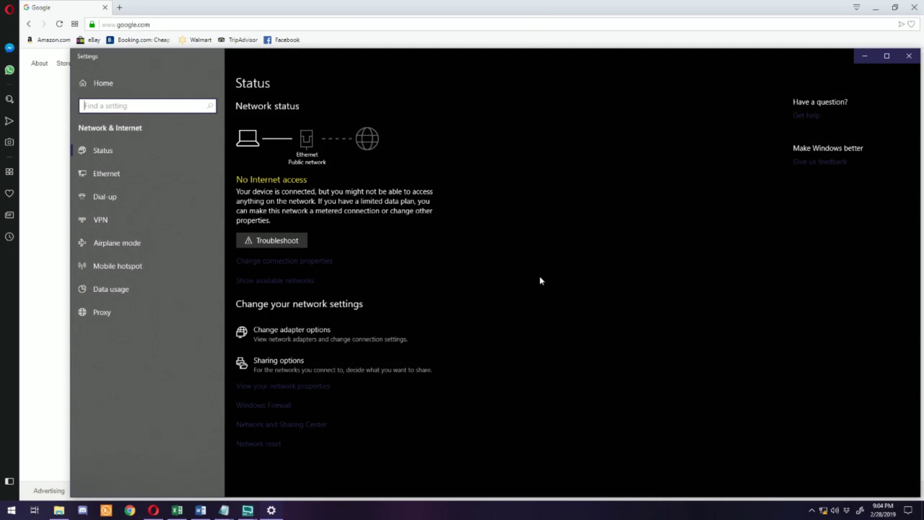
pyautogui.click(124, 179)
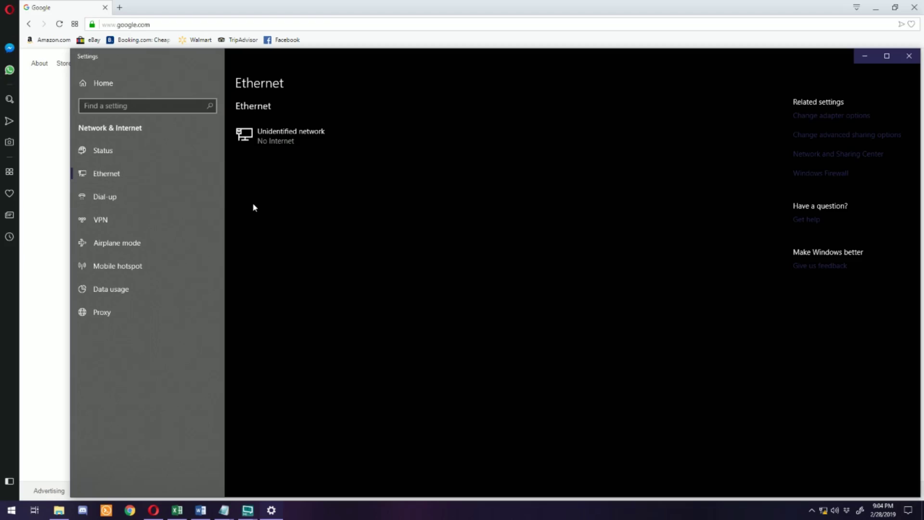
pyautogui.click(842, 118)
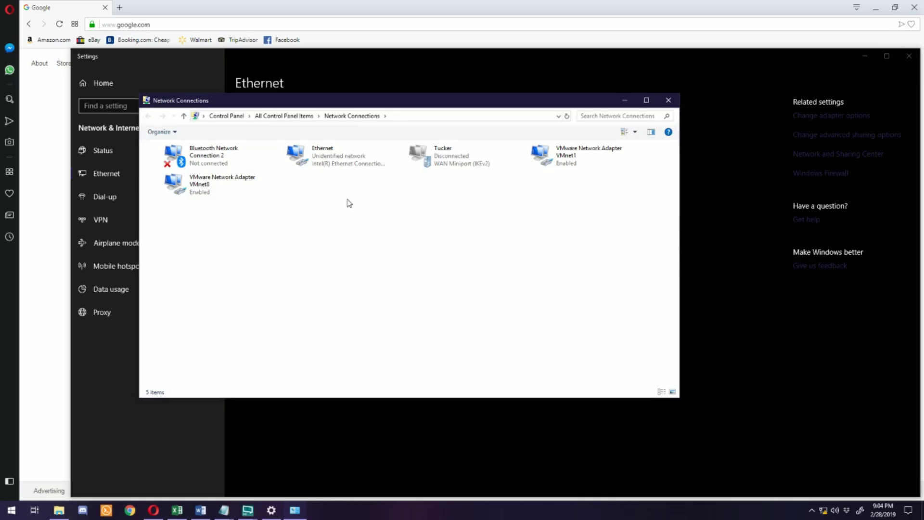
pyautogui.doubleClick(313, 156)
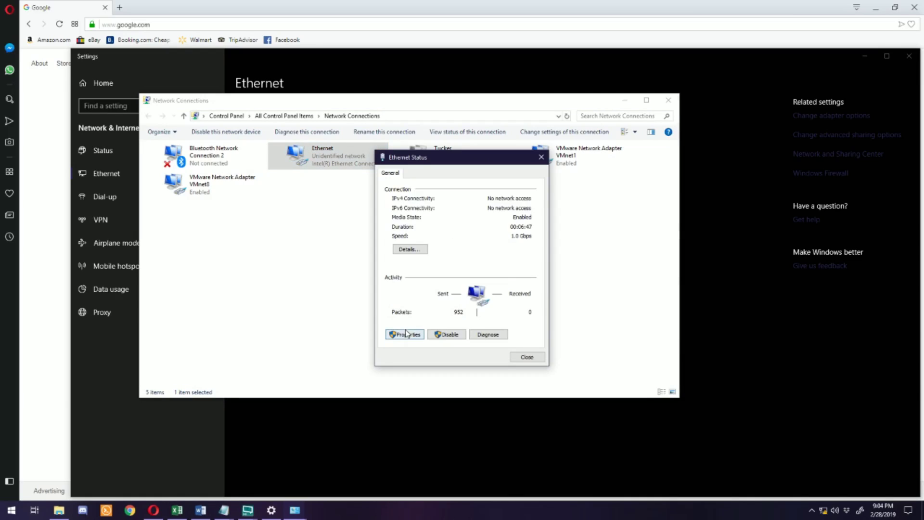
pyautogui.click(405, 333)
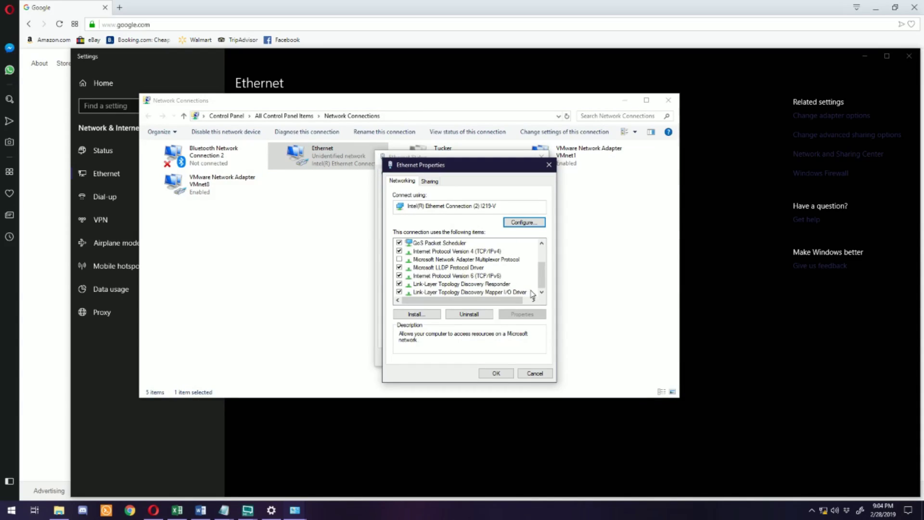
# Step: Give Ethernet IPv4 the static address 192.168.1.2 with mask 255.255.255.0 and apply it
pyautogui.doubleClick(466, 252)
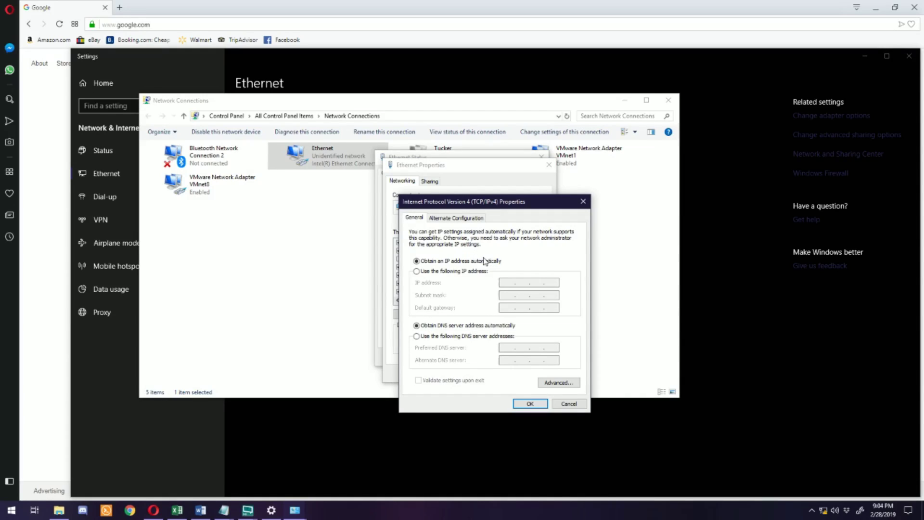
pyautogui.click(439, 270)
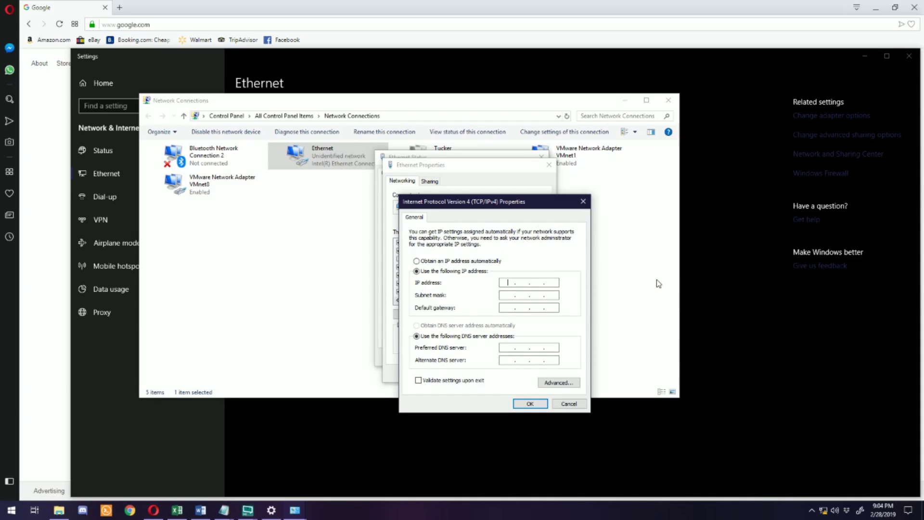
pyautogui.write('19216812')
pyautogui.press('Tab')
pyautogui.press('Tab')
pyautogui.write('19218')
pyautogui.press('Escape')
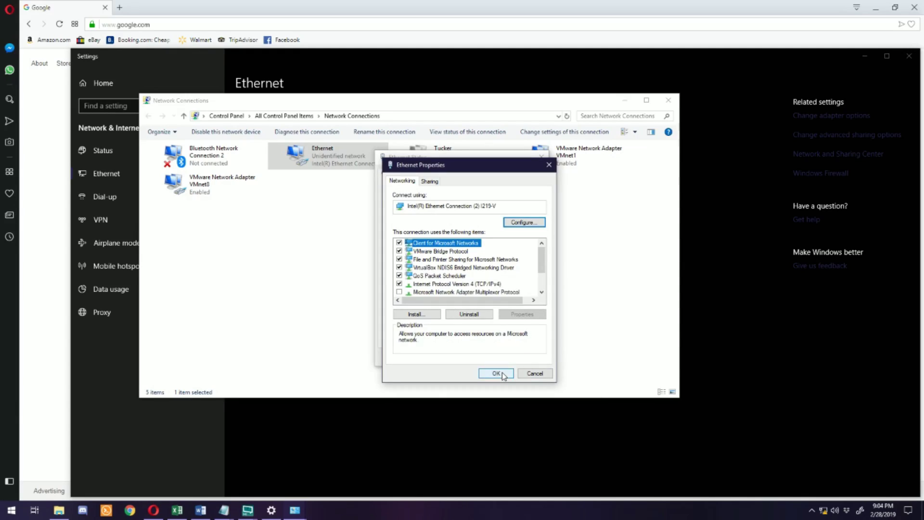
pyautogui.click(495, 373)
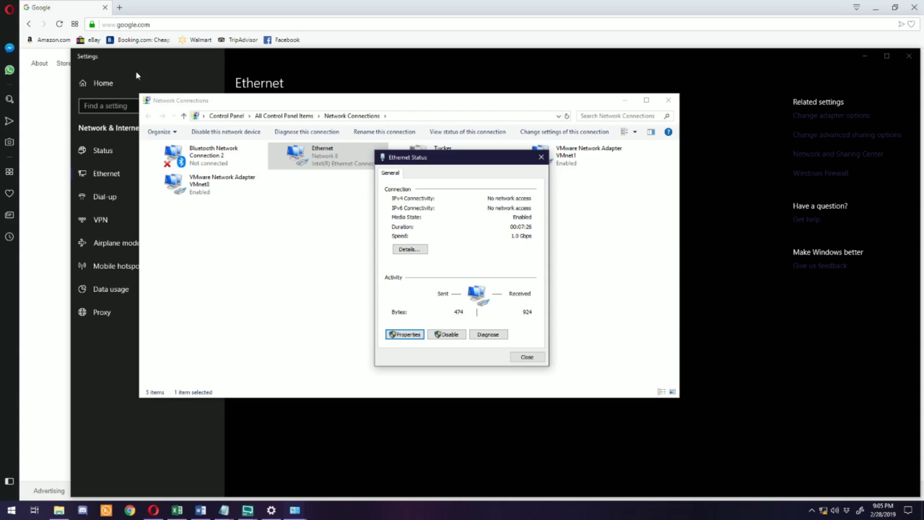
# Step: Load the router at 192.168.1.1 in the browser, bypassing the certificate warning
pyautogui.click(34, 105)
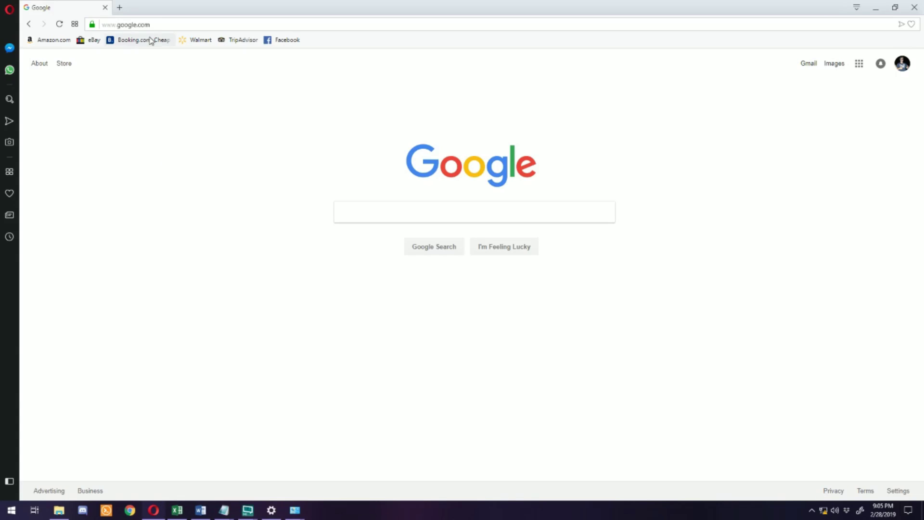
pyautogui.click(244, 23)
pyautogui.write('192.168.1.1')
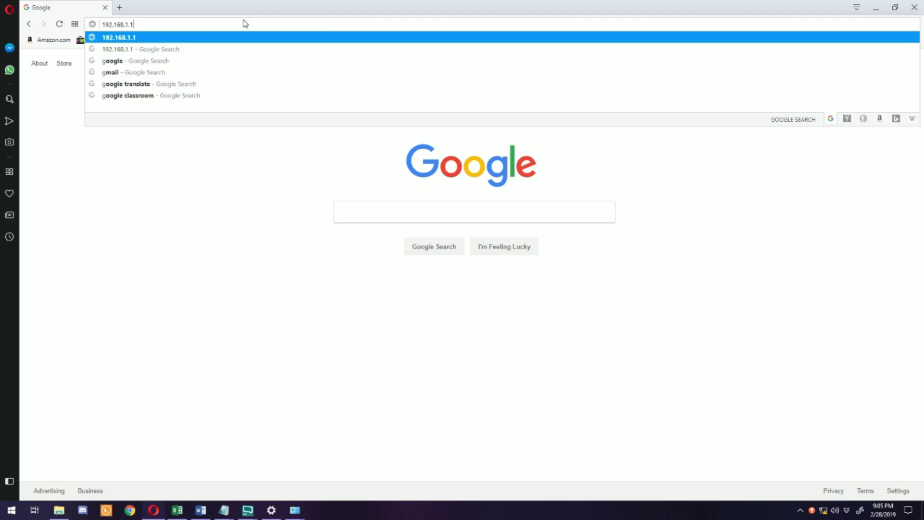
pyautogui.press('Return')
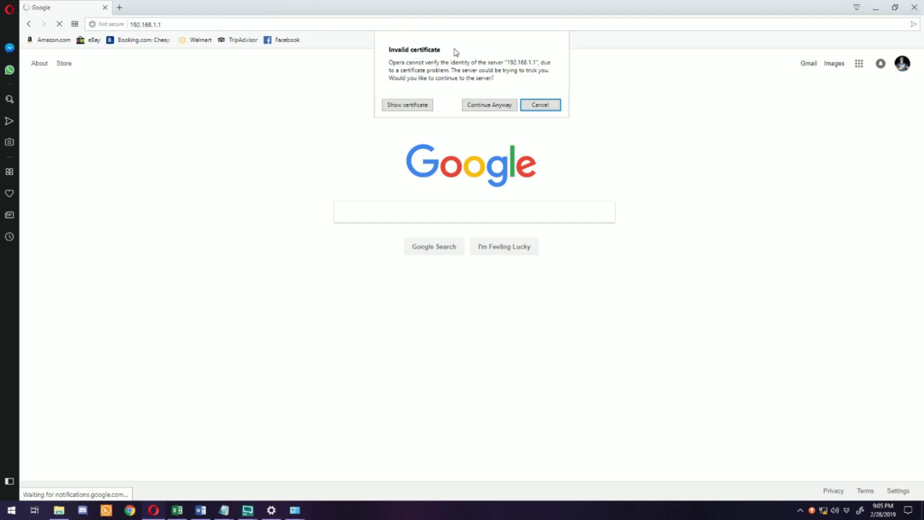
pyautogui.click(489, 104)
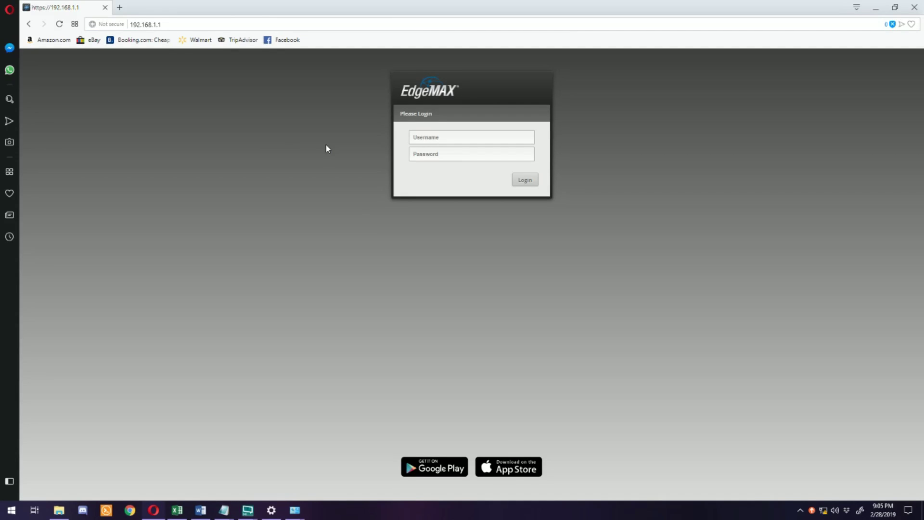
# Step: Enter the default username ubnt on the EdgeMAX login page
pyautogui.click(431, 134)
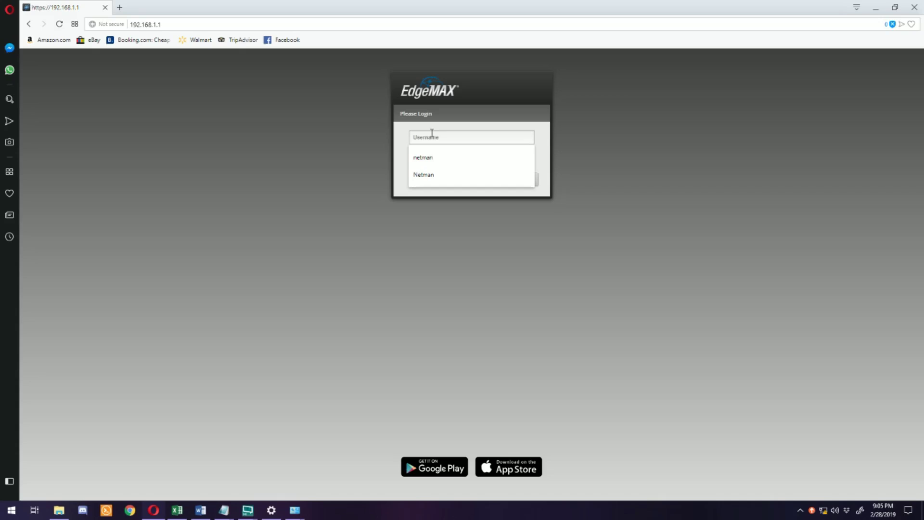
pyautogui.write('ubnt')
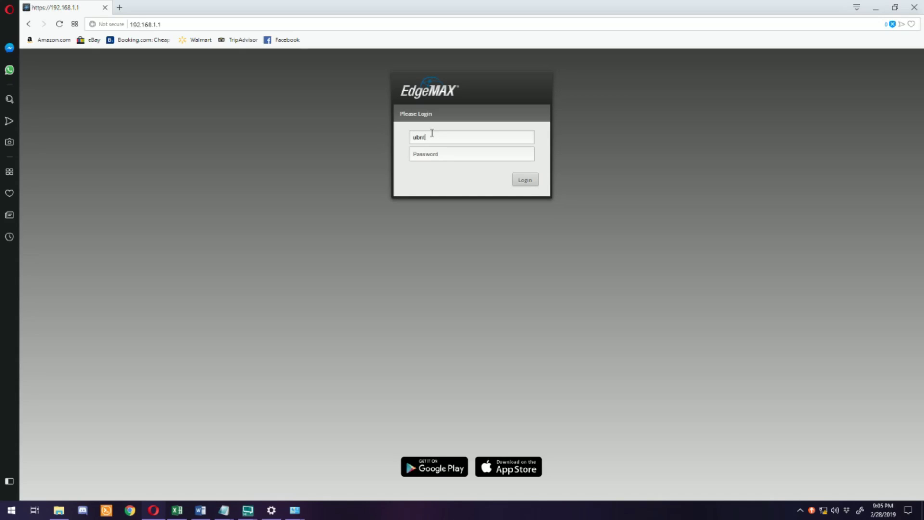
pyautogui.press('Tab')
# Step: Enter the password, log in, and launch the Basic Setup wizard
pyautogui.write('ubnt')
pyautogui.press('Return')
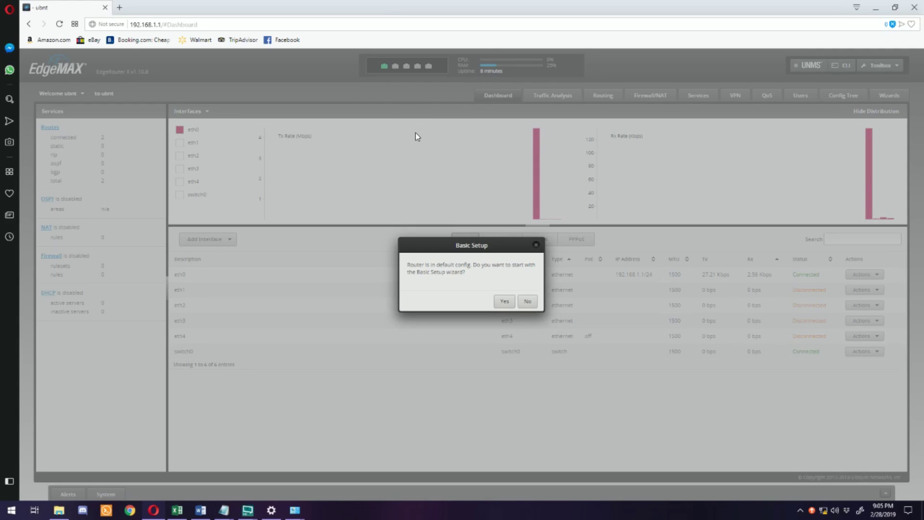
pyautogui.click(501, 301)
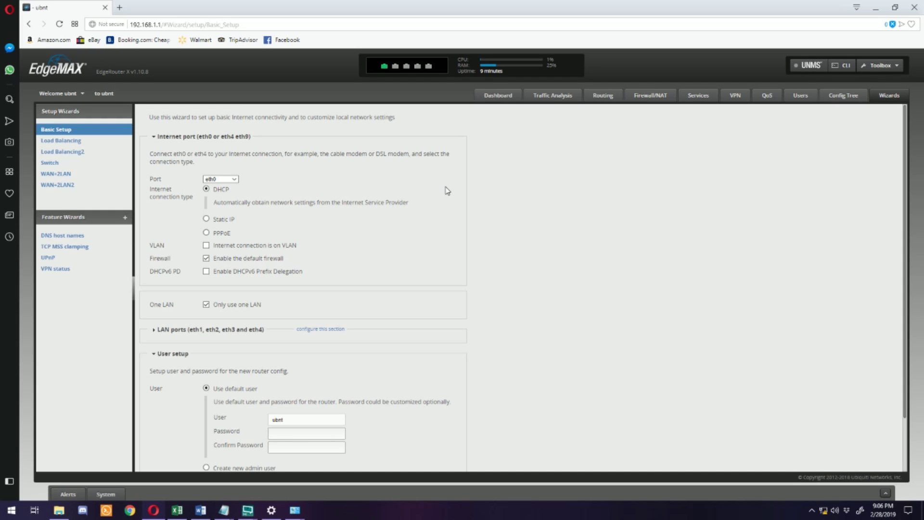
# Step: Keep eth0 as the DHCP internet port in the Basic Setup form
pyautogui.scroll(-1, 446, 189)
pyautogui.scroll(1, 445, 188)
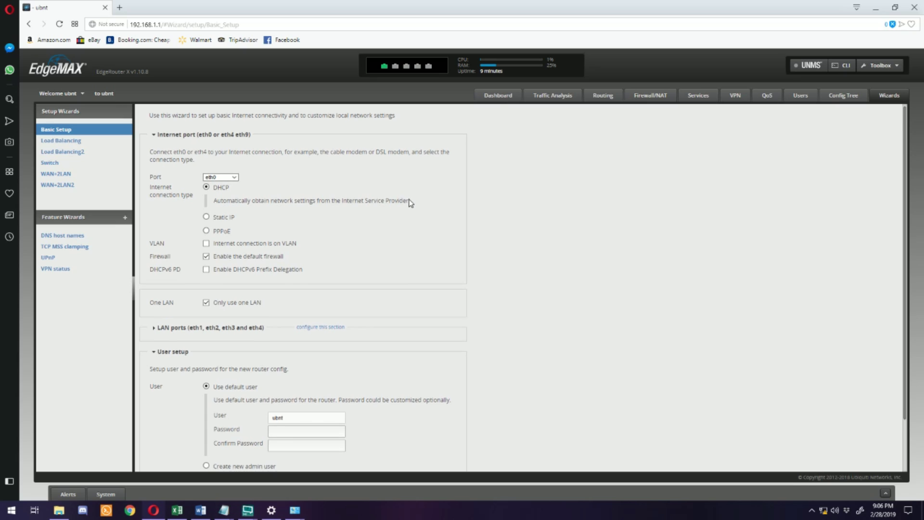
pyautogui.scroll(-1, 409, 203)
pyautogui.scroll(1, 410, 203)
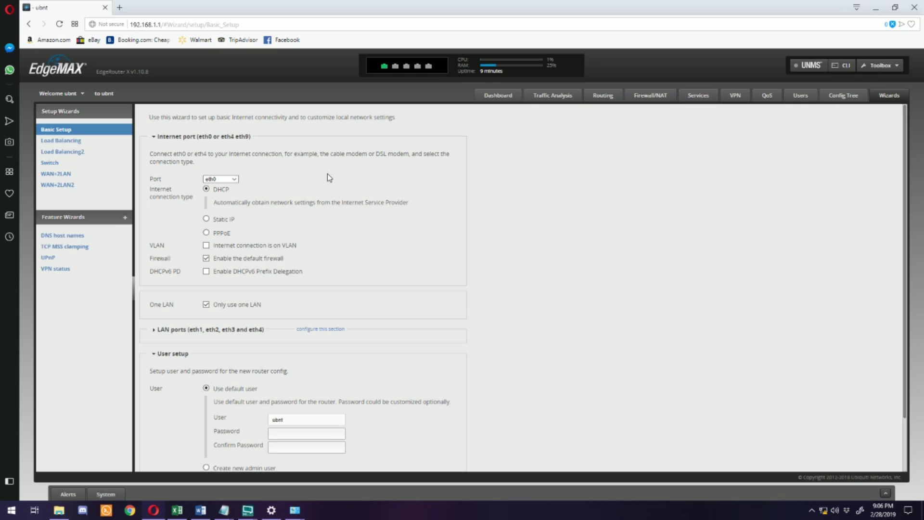
pyautogui.click(235, 179)
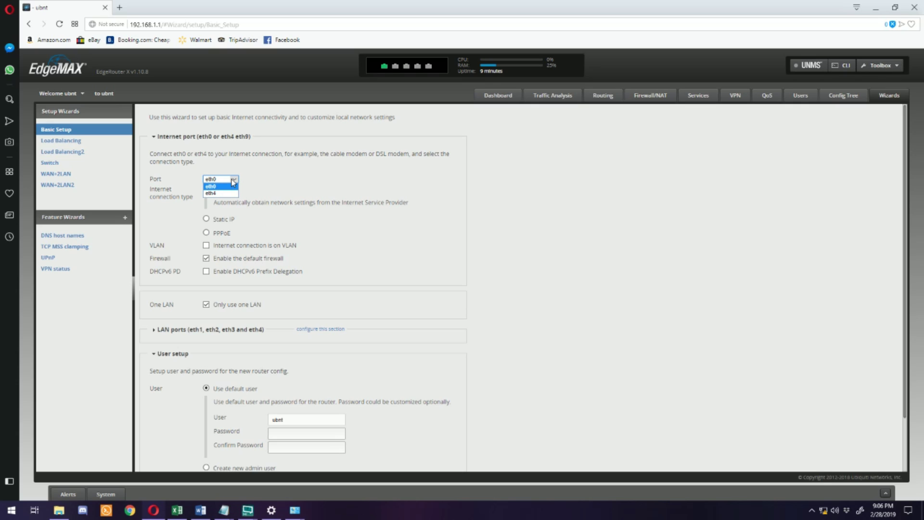
pyautogui.click(251, 183)
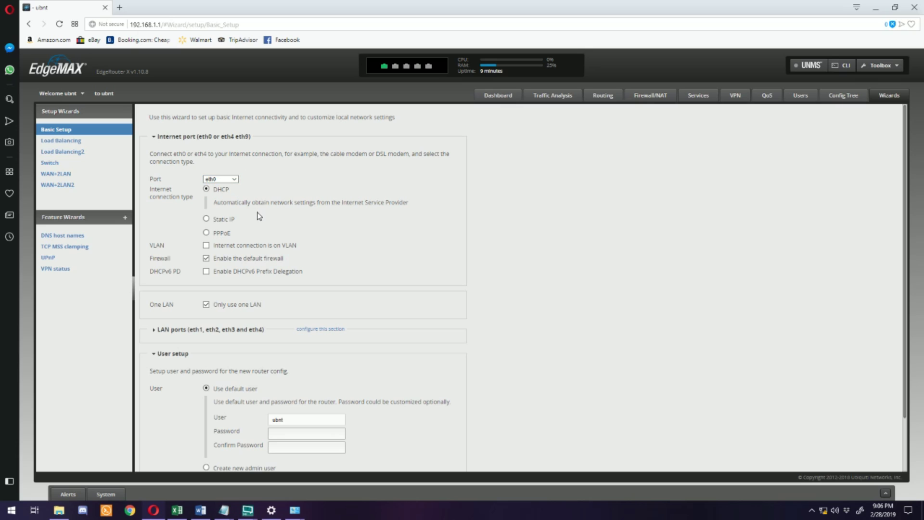
pyautogui.scroll(-2, 186, 137)
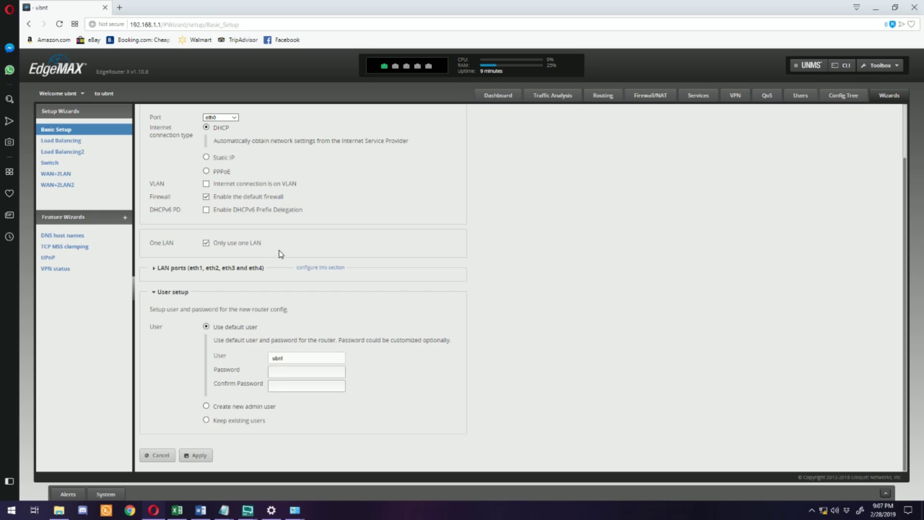
# Step: Expand the LAN ports section and begin entering the default user's password
pyautogui.click(215, 269)
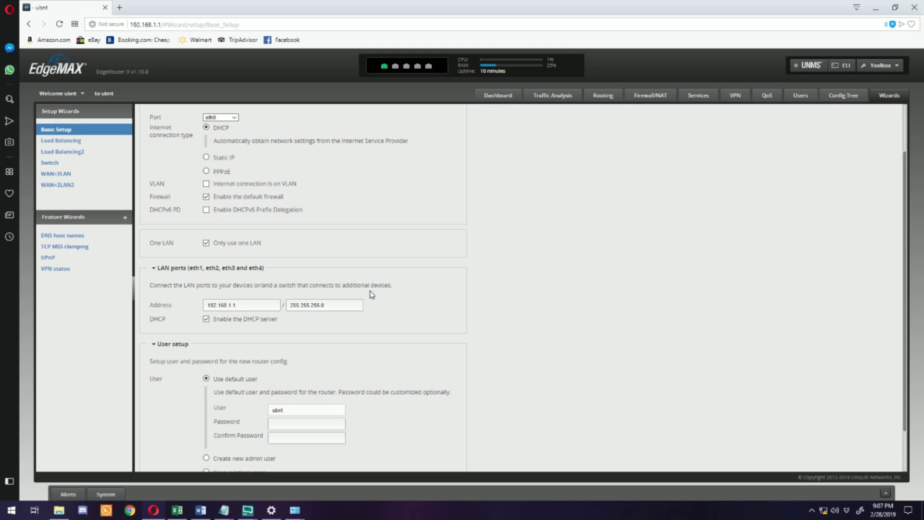
pyautogui.scroll(-2, 372, 290)
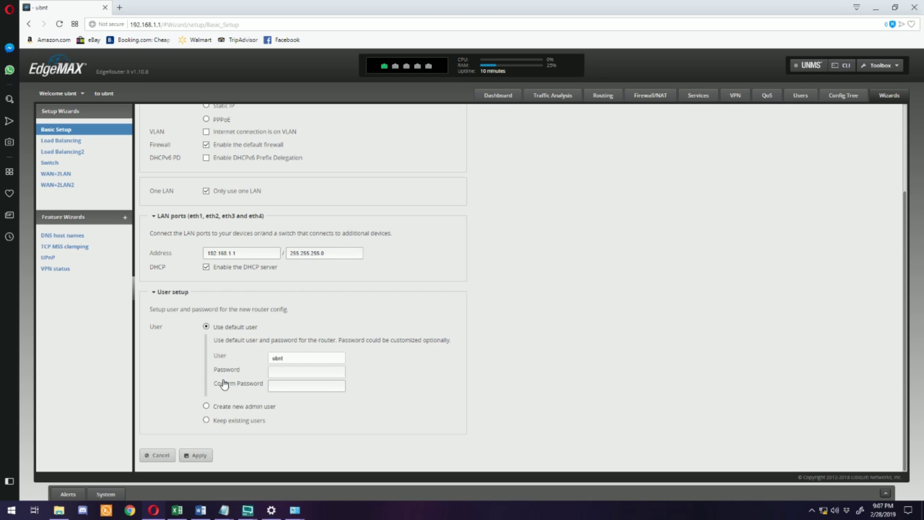
pyautogui.click(296, 370)
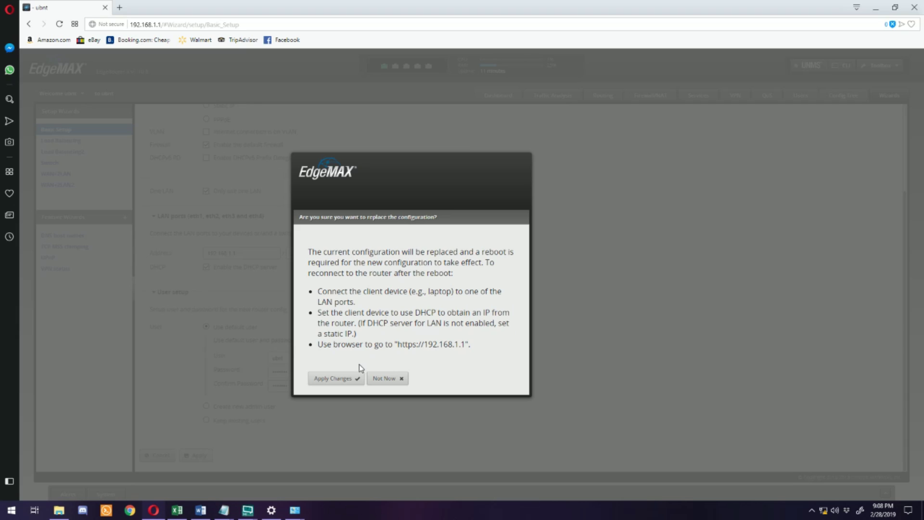
# Step: Apply the wizard configuration and confirm rebooting the router
pyautogui.click(357, 378)
pyautogui.click(331, 384)
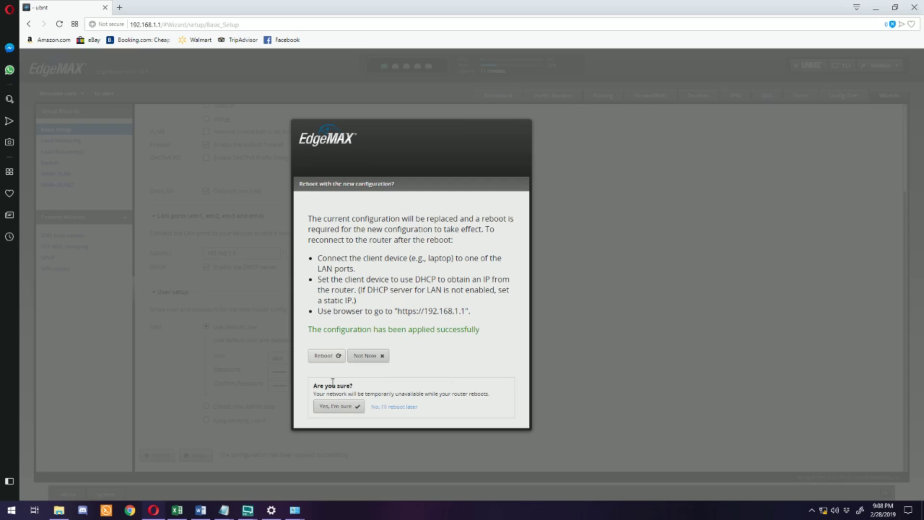
pyautogui.click(340, 407)
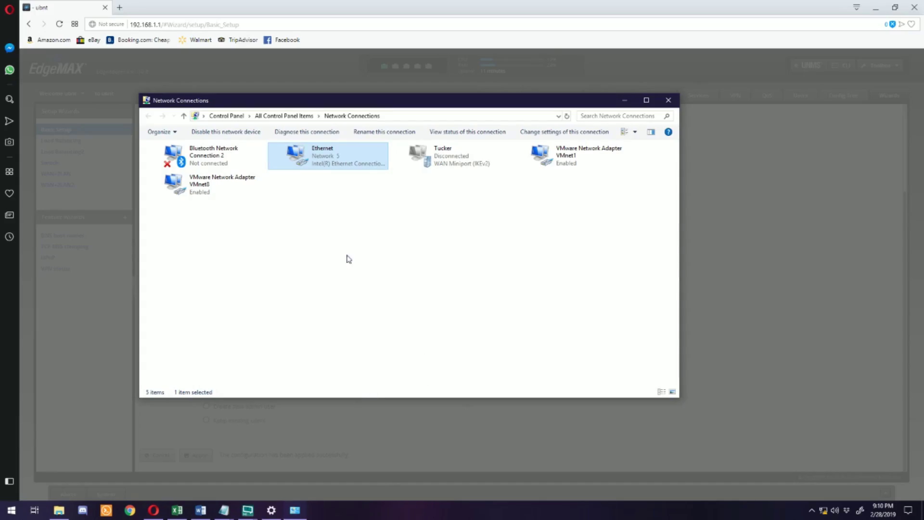
# Step: Set Ethernet IPv4 to obtain IP and DNS server addresses automatically
pyautogui.doubleClick(339, 145)
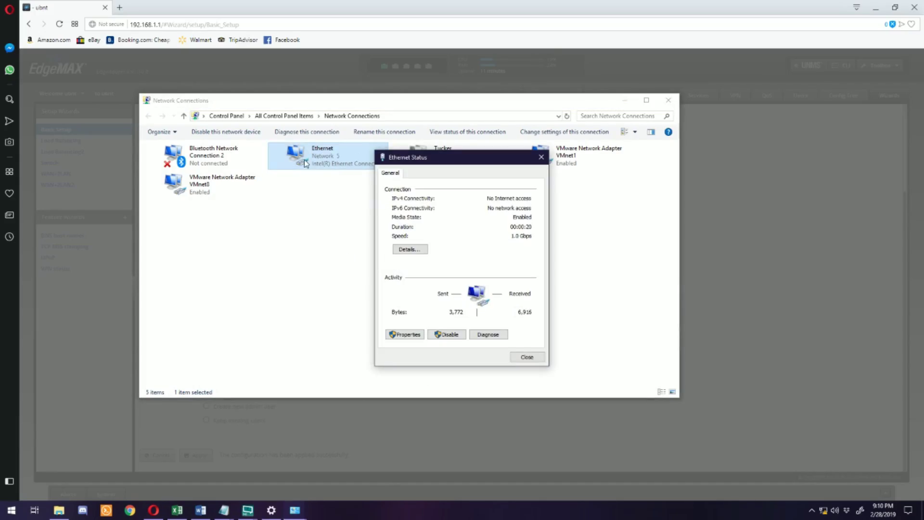
pyautogui.click(404, 334)
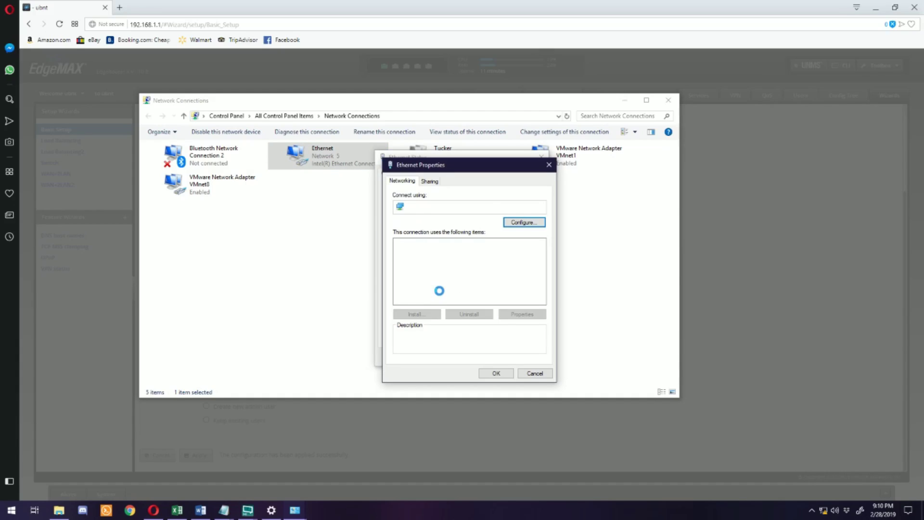
pyautogui.doubleClick(465, 253)
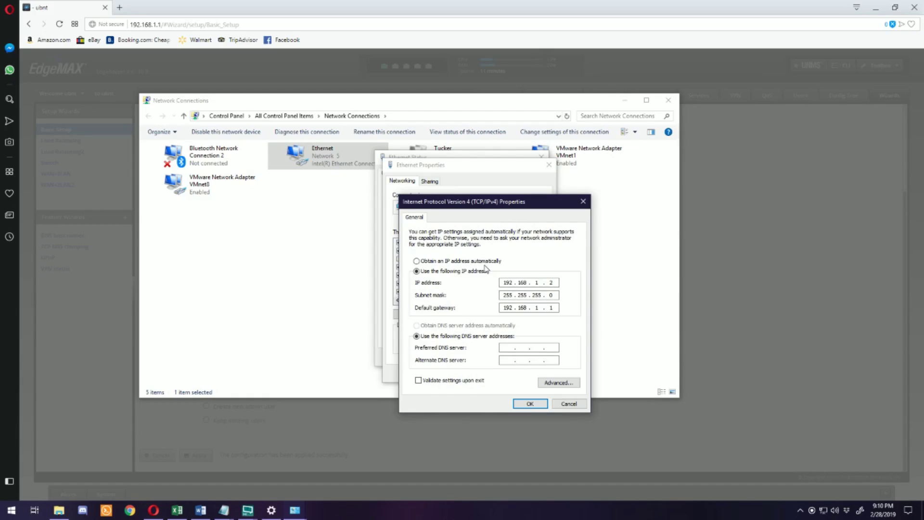
pyautogui.click(449, 261)
pyautogui.click(433, 325)
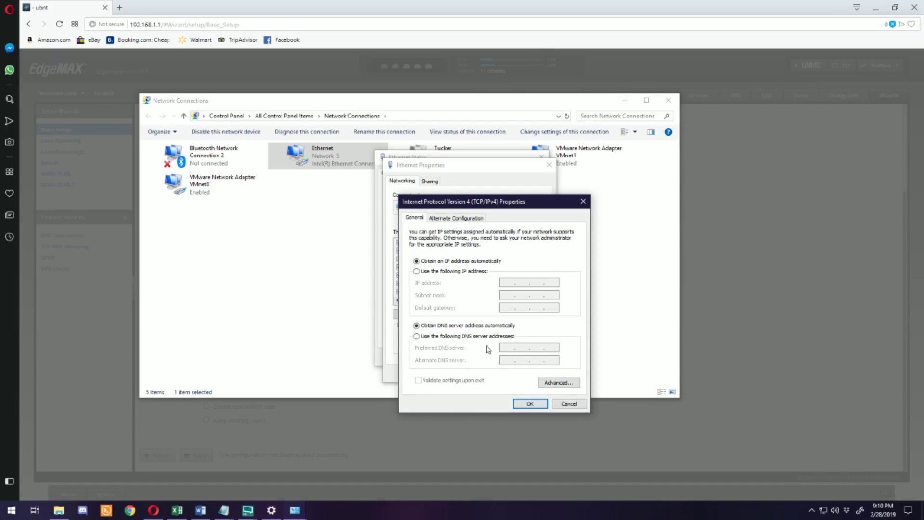
pyautogui.click(531, 404)
pyautogui.click(496, 373)
# Step: Close the network windows and reload the router's login page
pyautogui.click(525, 356)
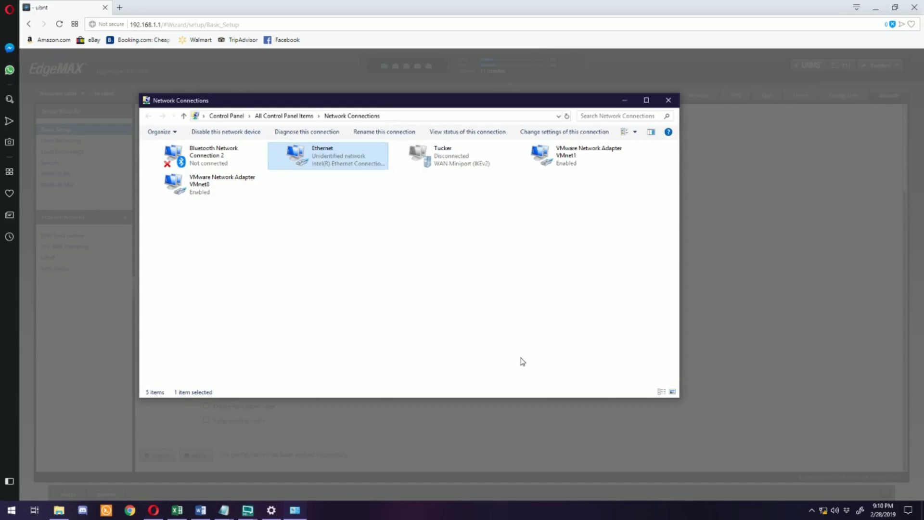
pyautogui.click(669, 100)
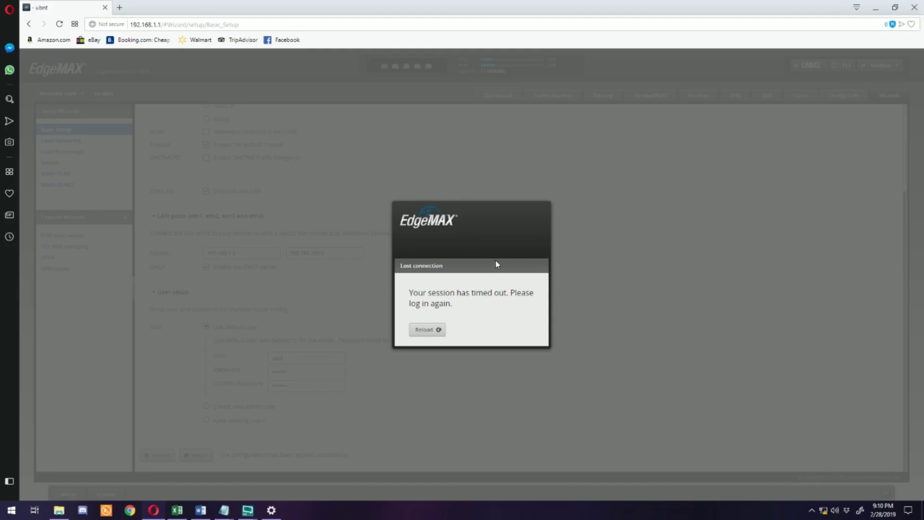
pyautogui.click(442, 330)
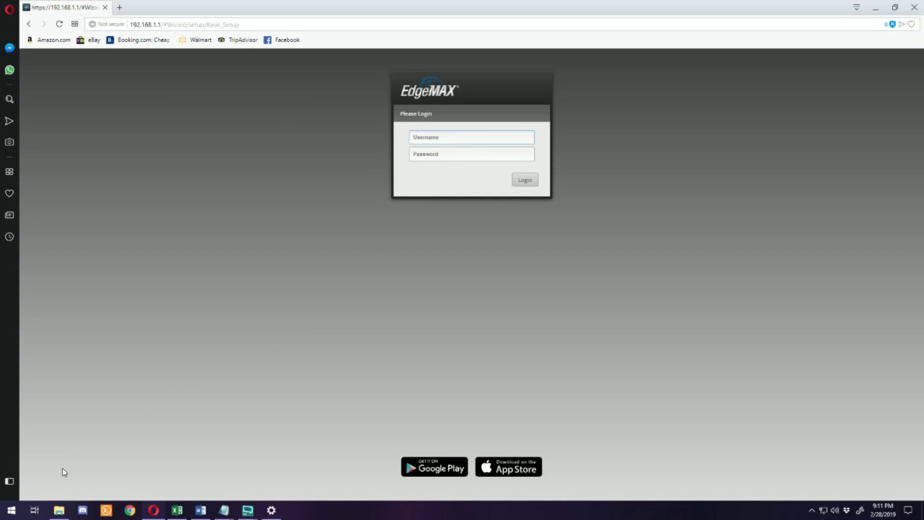
# Step: Run ipconfig /release and ipconfig /renew in Command Prompt to get address 192.168.1.38
pyautogui.click(12, 509)
pyautogui.write('cmd')
pyautogui.press('Return')
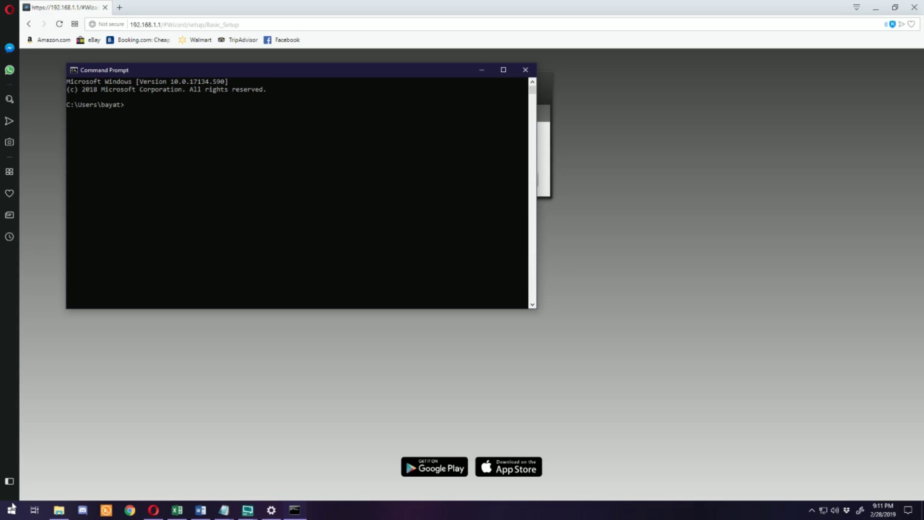
pyautogui.write('ipconfi g /release')
pyautogui.press('Return')
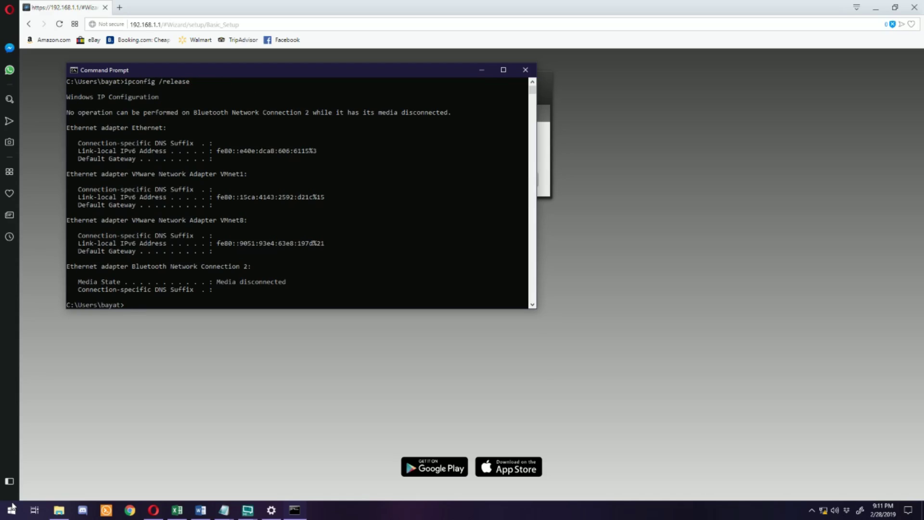
pyautogui.write('ipconfig /renew')
pyautogui.press('Return')
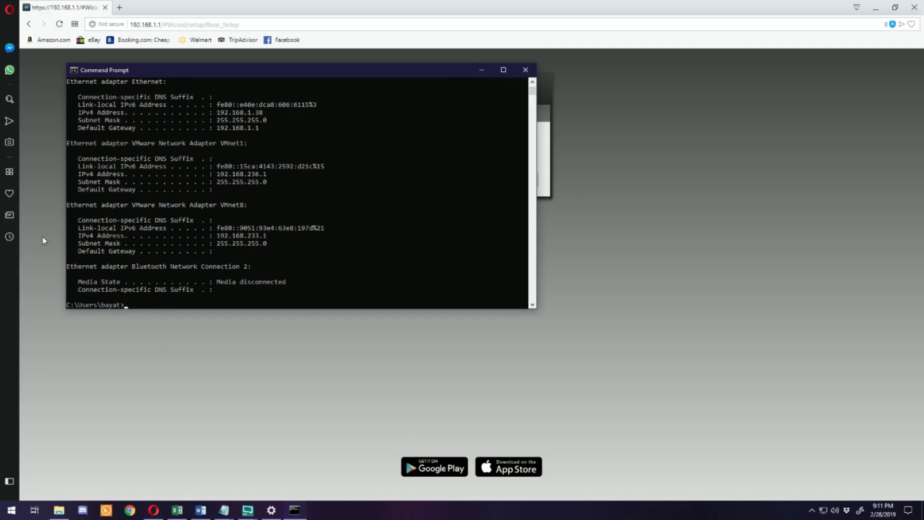
pyautogui.click(525, 69)
# Step: Log back in as ubnt and view the Dashboard showing eth0 at 10.88.88.101/24
pyautogui.click(498, 134)
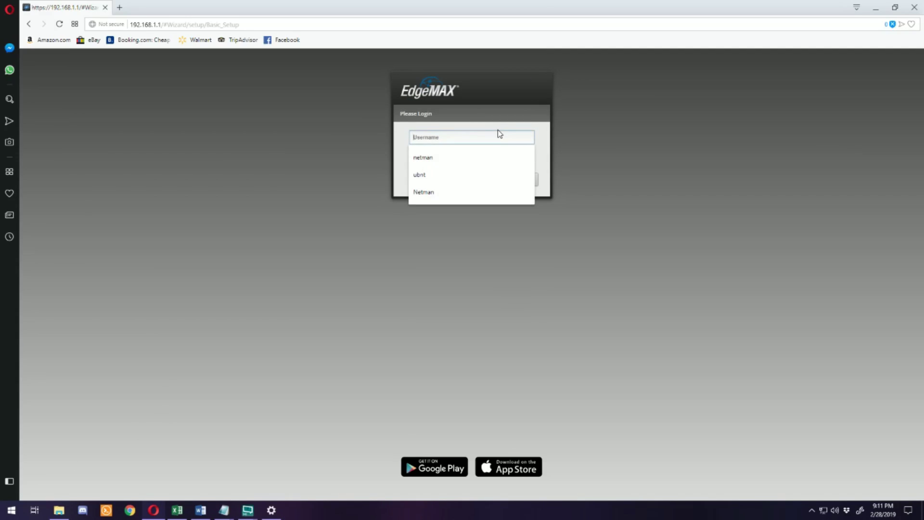
pyautogui.write('ubnt')
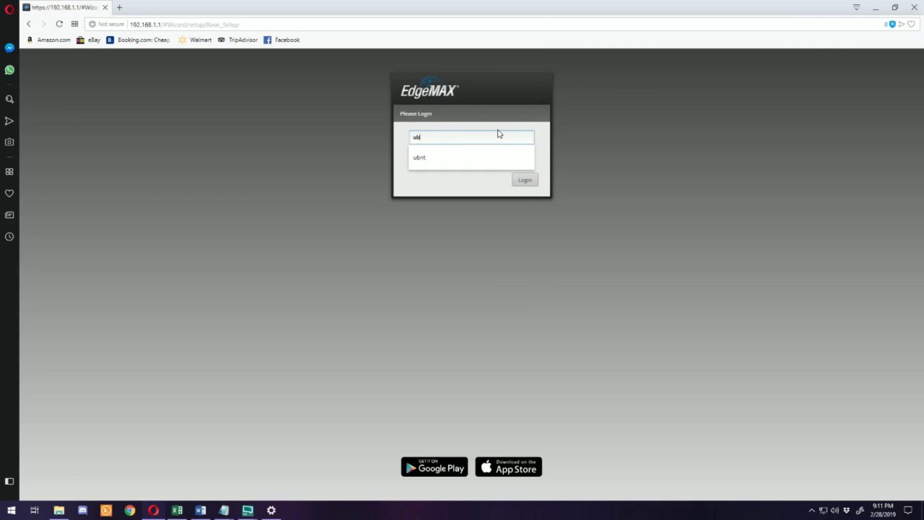
pyautogui.press('Tab')
pyautogui.write('********')
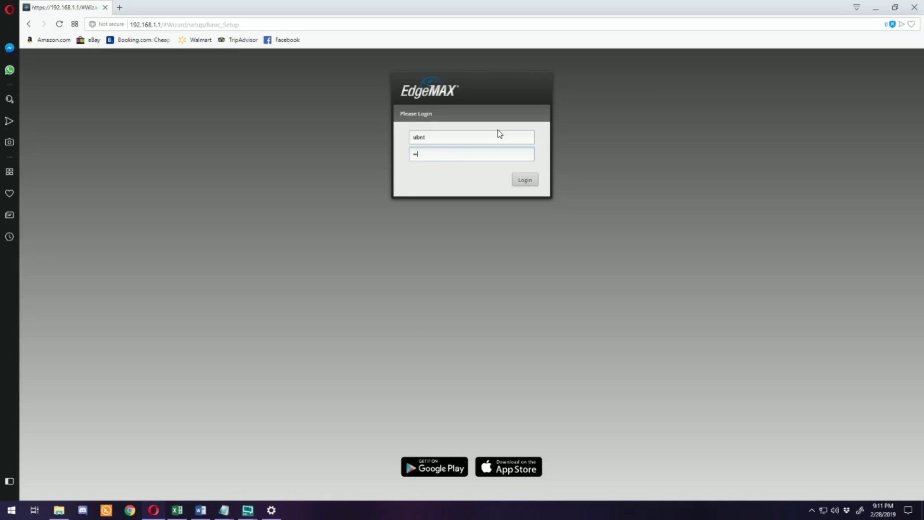
pyautogui.press('Return')
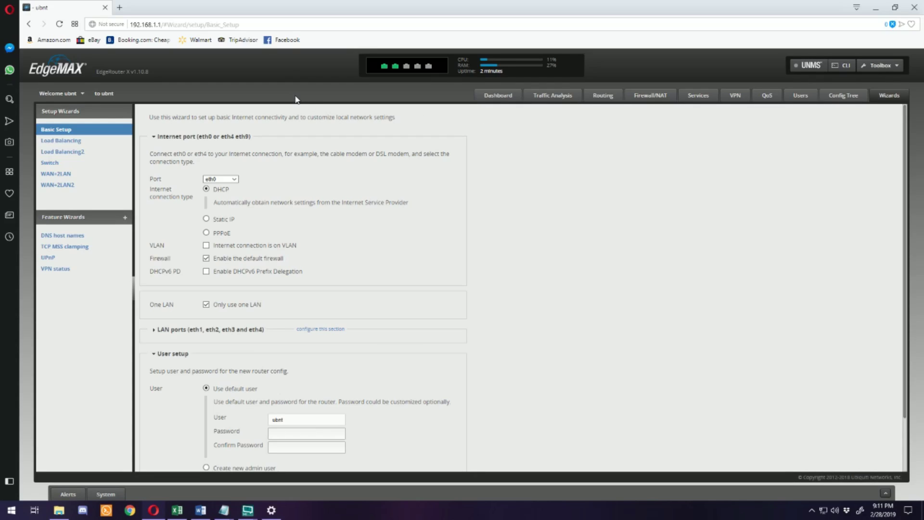
pyautogui.click(500, 96)
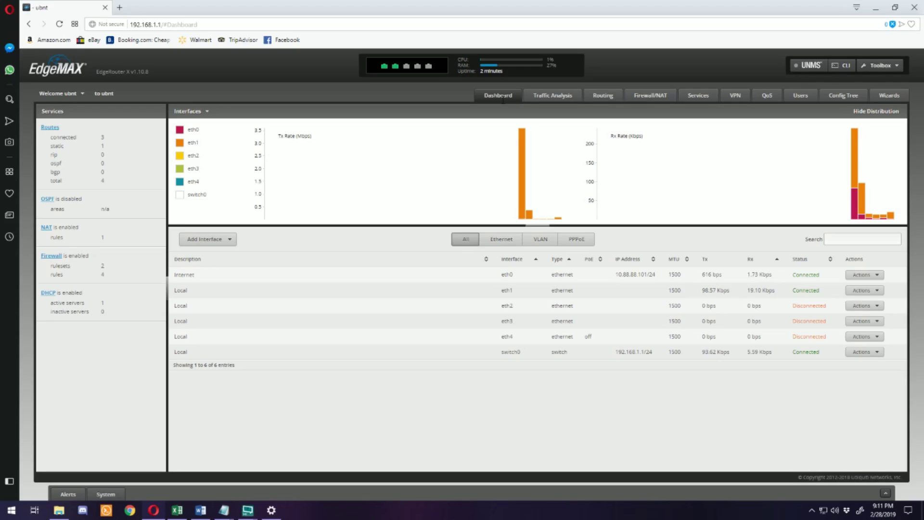
# Step: Load Walmart.com in a new tab to test internet, then return to the dashboard
pyautogui.click(120, 7)
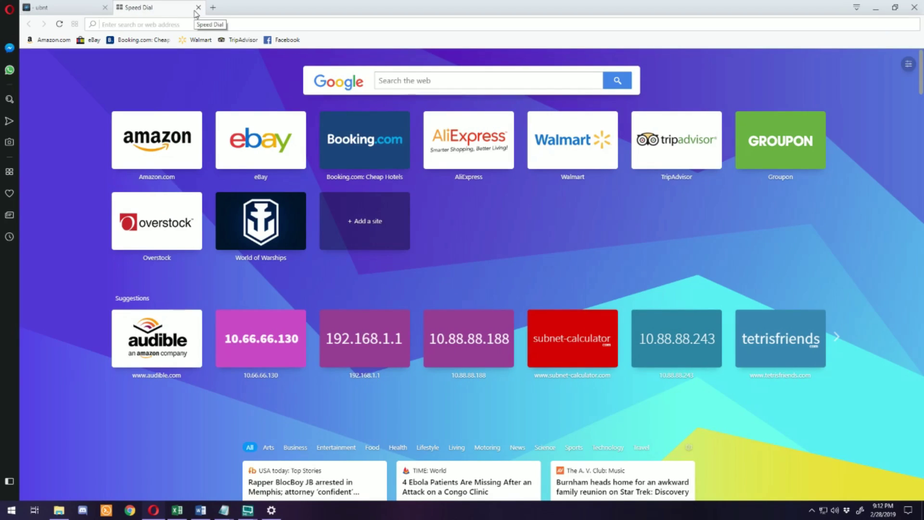
pyautogui.click(197, 39)
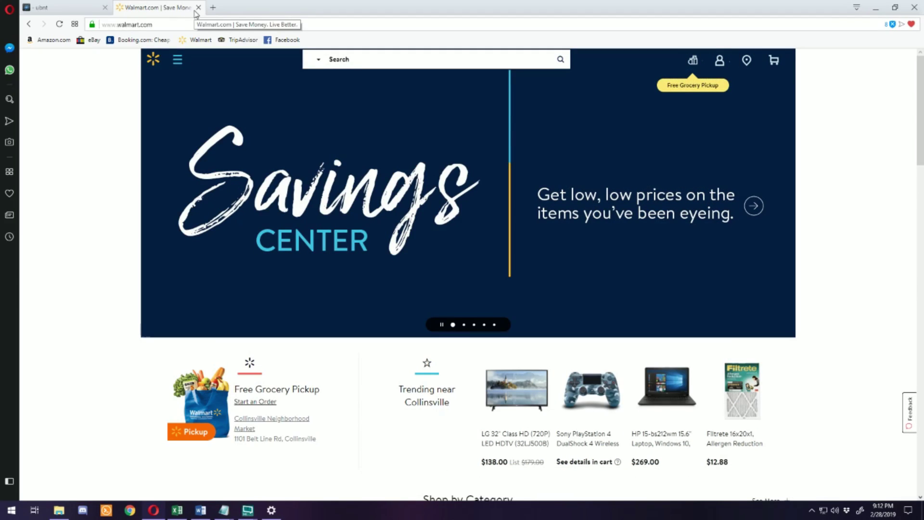
pyautogui.click(67, 7)
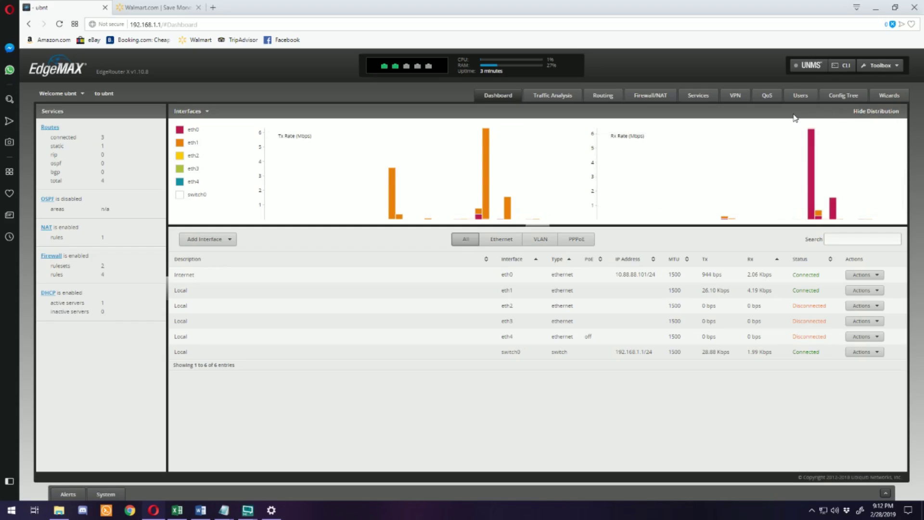
# Step: Log in to the router's CLI terminal with the default username and password
pyautogui.click(838, 69)
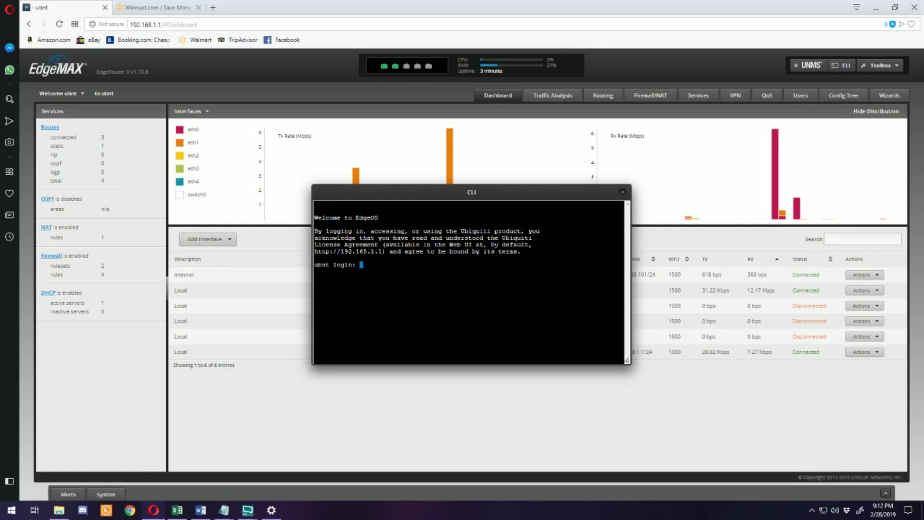
pyautogui.write('ubnt')
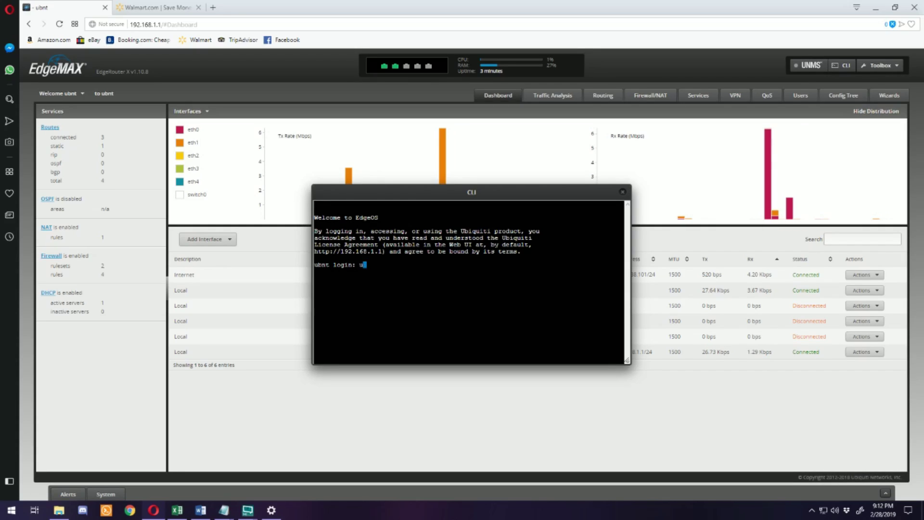
pyautogui.press('Return')
pyautogui.write('ubnt')
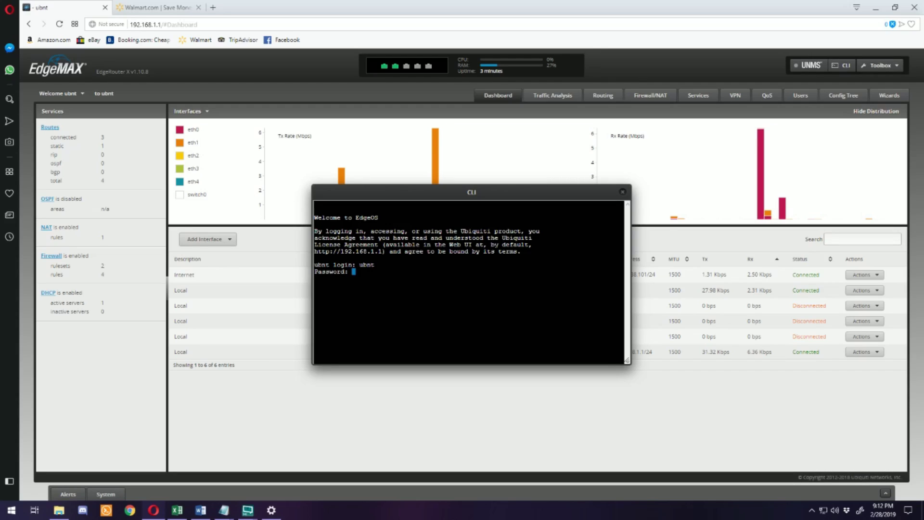
pyautogui.press('Return')
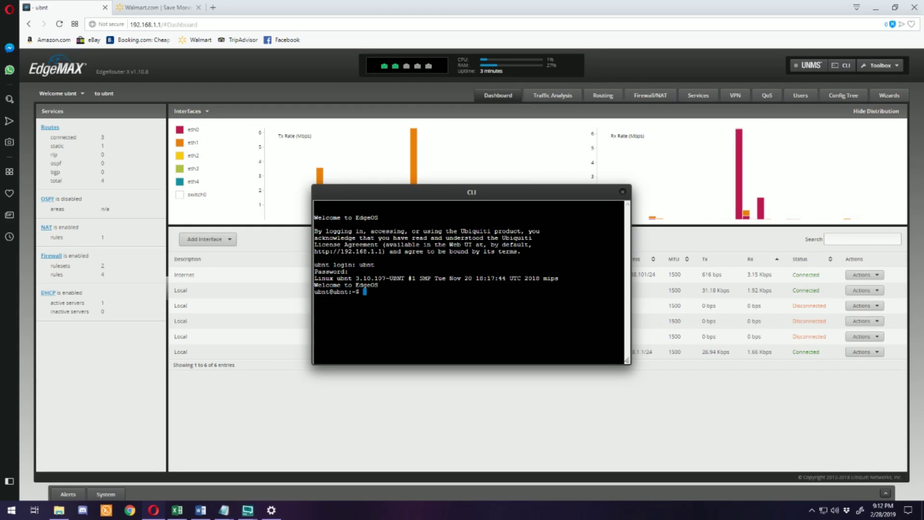
# Step: Enter configure mode and set system offload hwnat and ipsec to enable
pyautogui.write('configure')
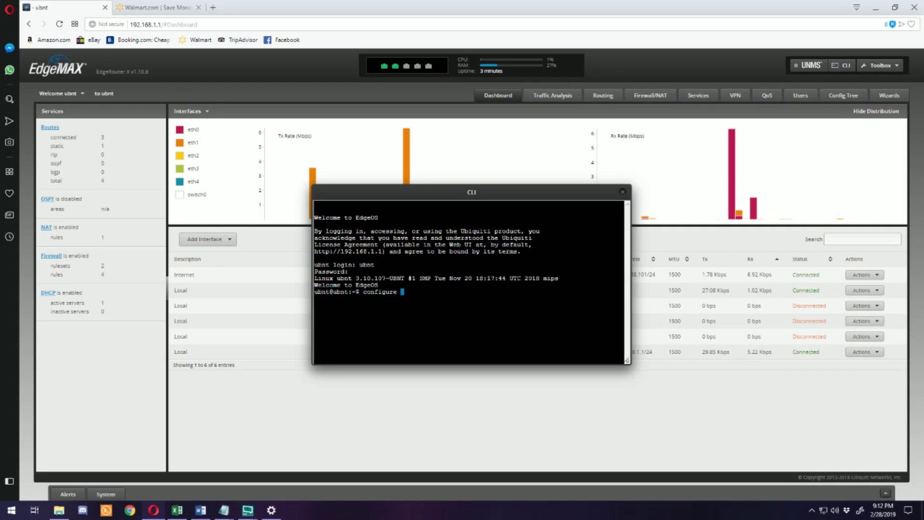
pyautogui.press('Return')
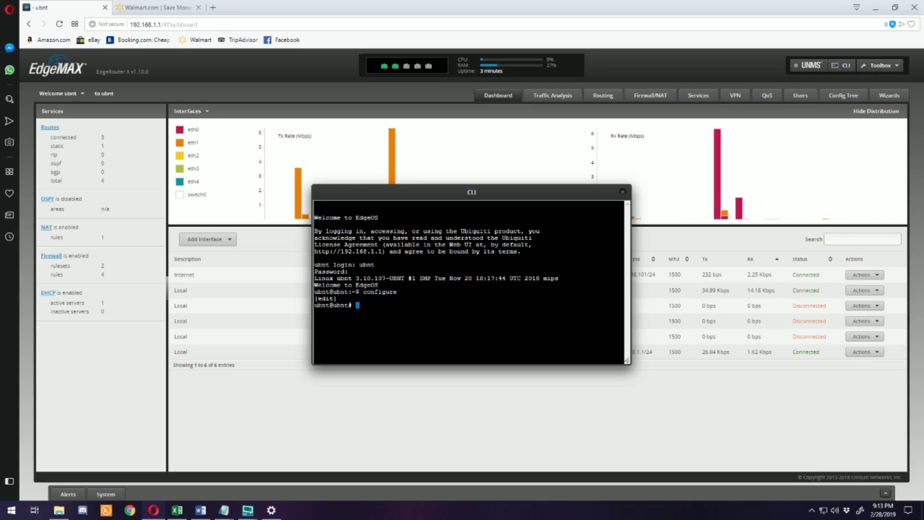
pyautogui.write('set system offload')
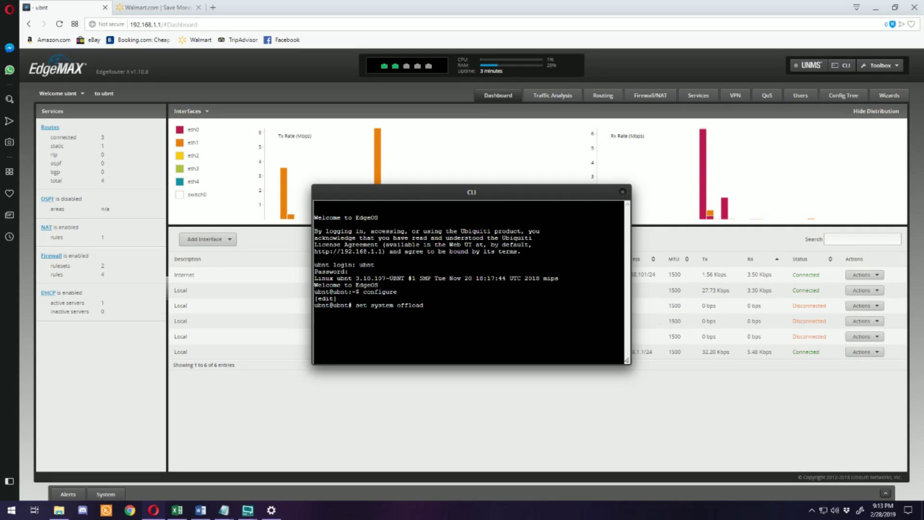
pyautogui.write(' hwnat ')
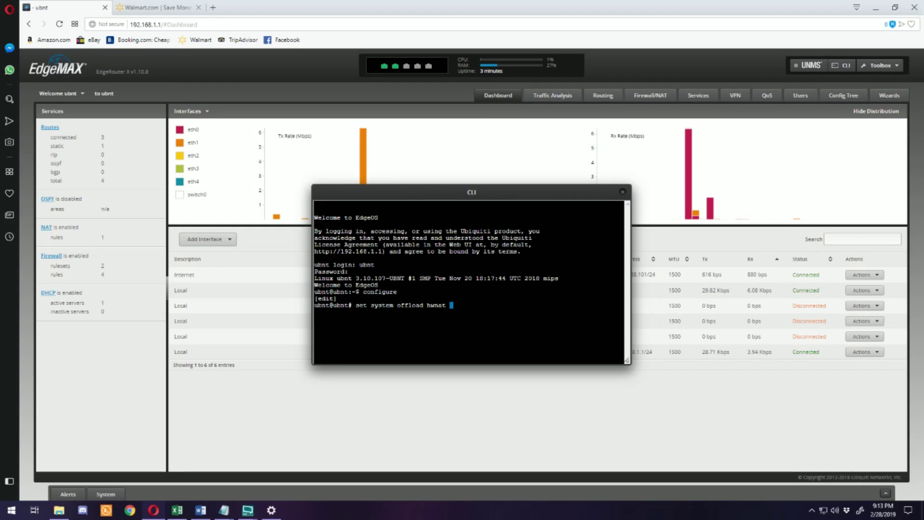
pyautogui.write('enable')
pyautogui.press('Return')
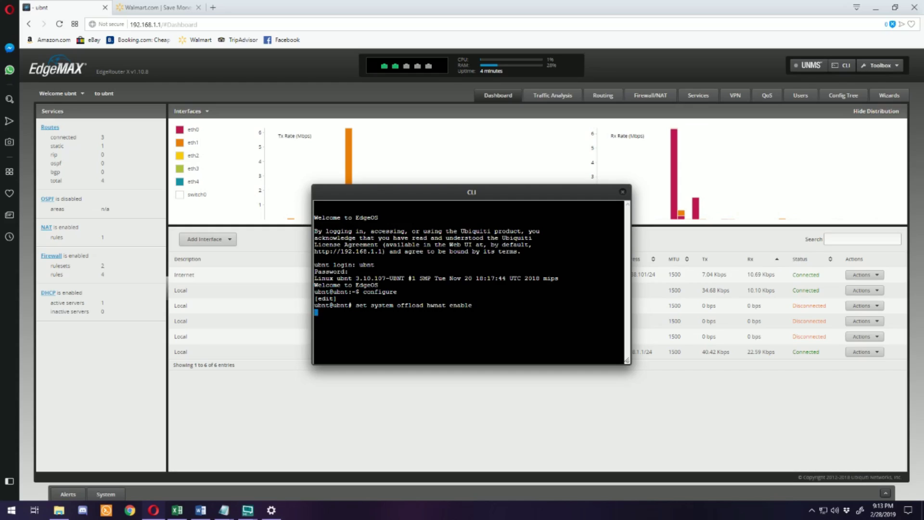
pyautogui.write('set system')
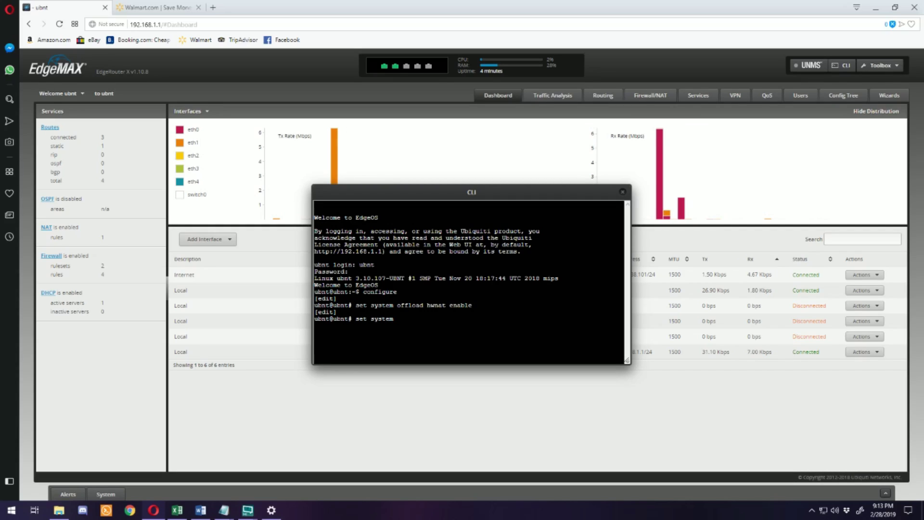
pyautogui.write(' offload ipsec ')
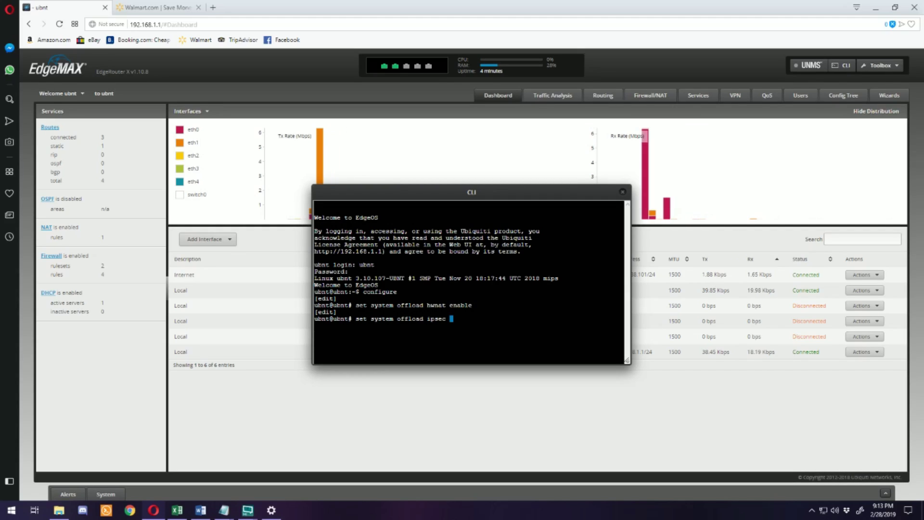
pyautogui.write('enable')
pyautogui.press('Return')
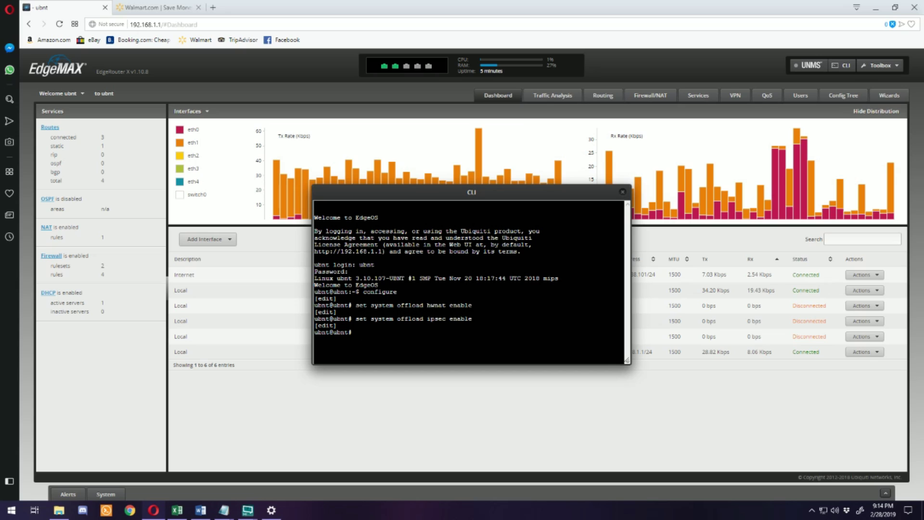
# Step: Commit the offload changes, refresh after the configuration-change prompt, and save to /config/config.boot
pyautogui.write('commit')
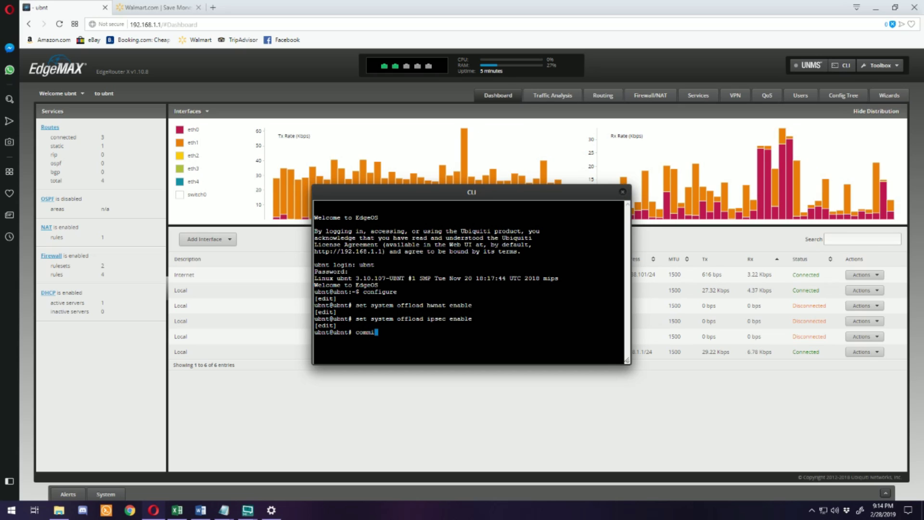
pyautogui.press('Return')
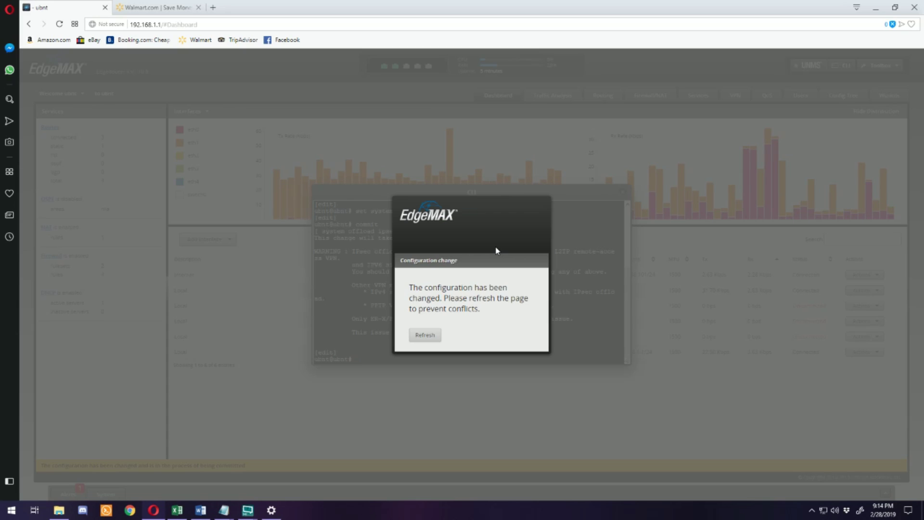
pyautogui.click(426, 338)
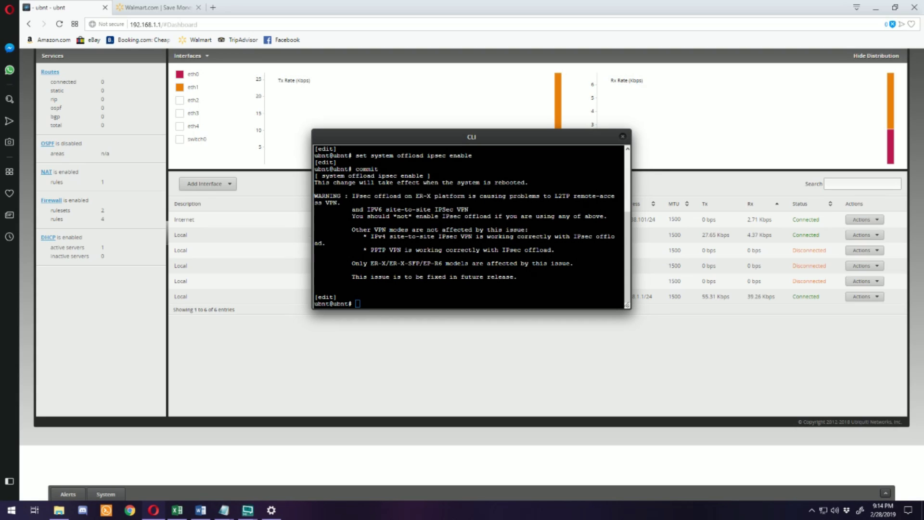
pyautogui.write('save')
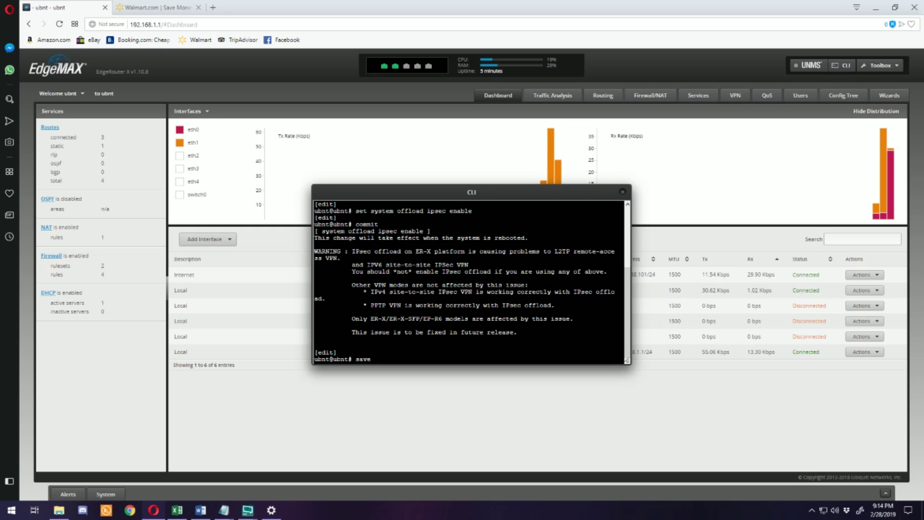
pyautogui.press('Return')
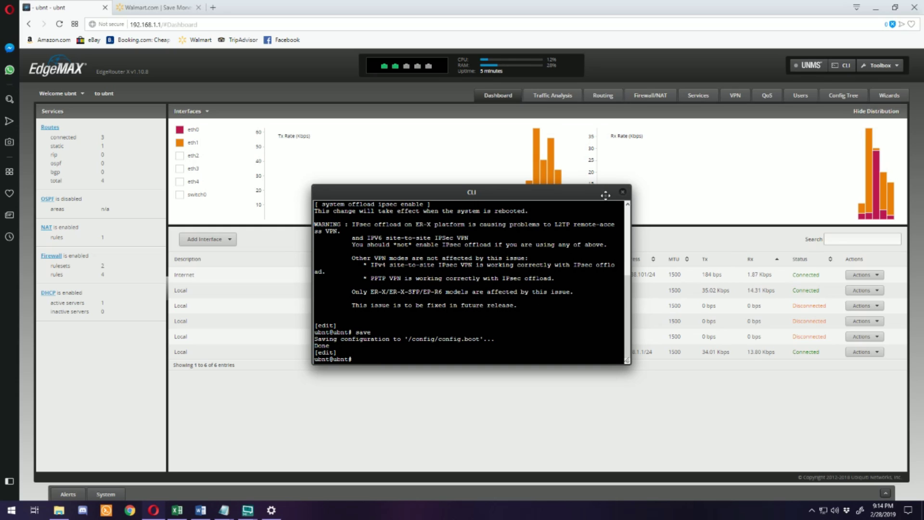
pyautogui.click(625, 191)
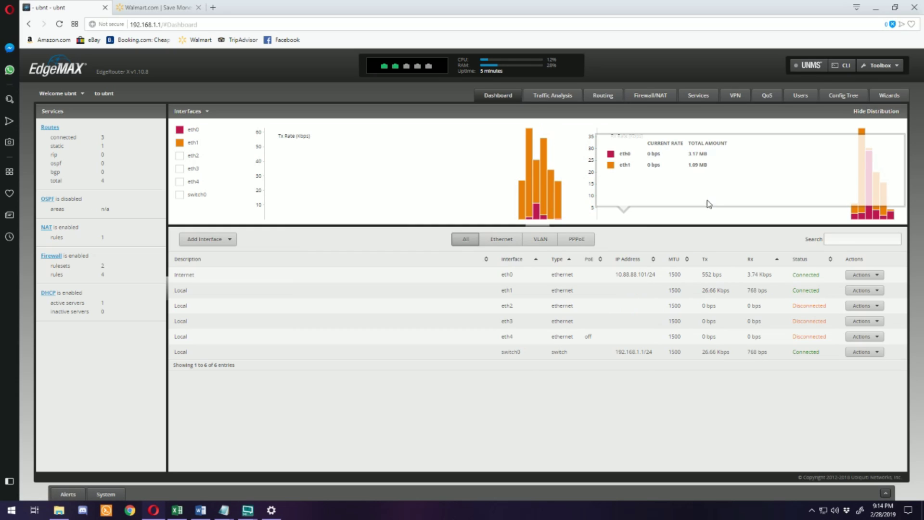